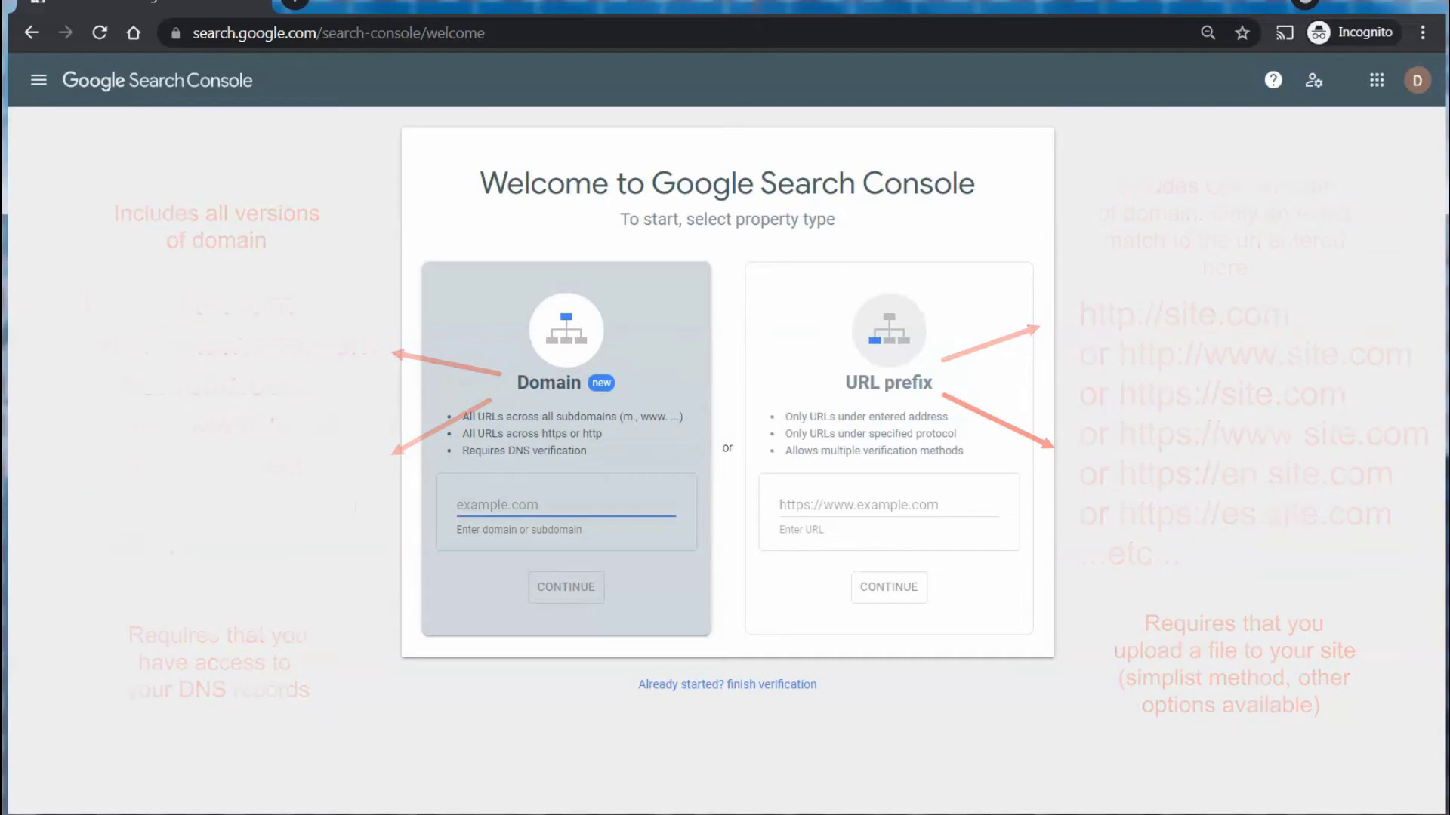
{"action": "left_click", "coordinate": [892, 504]}
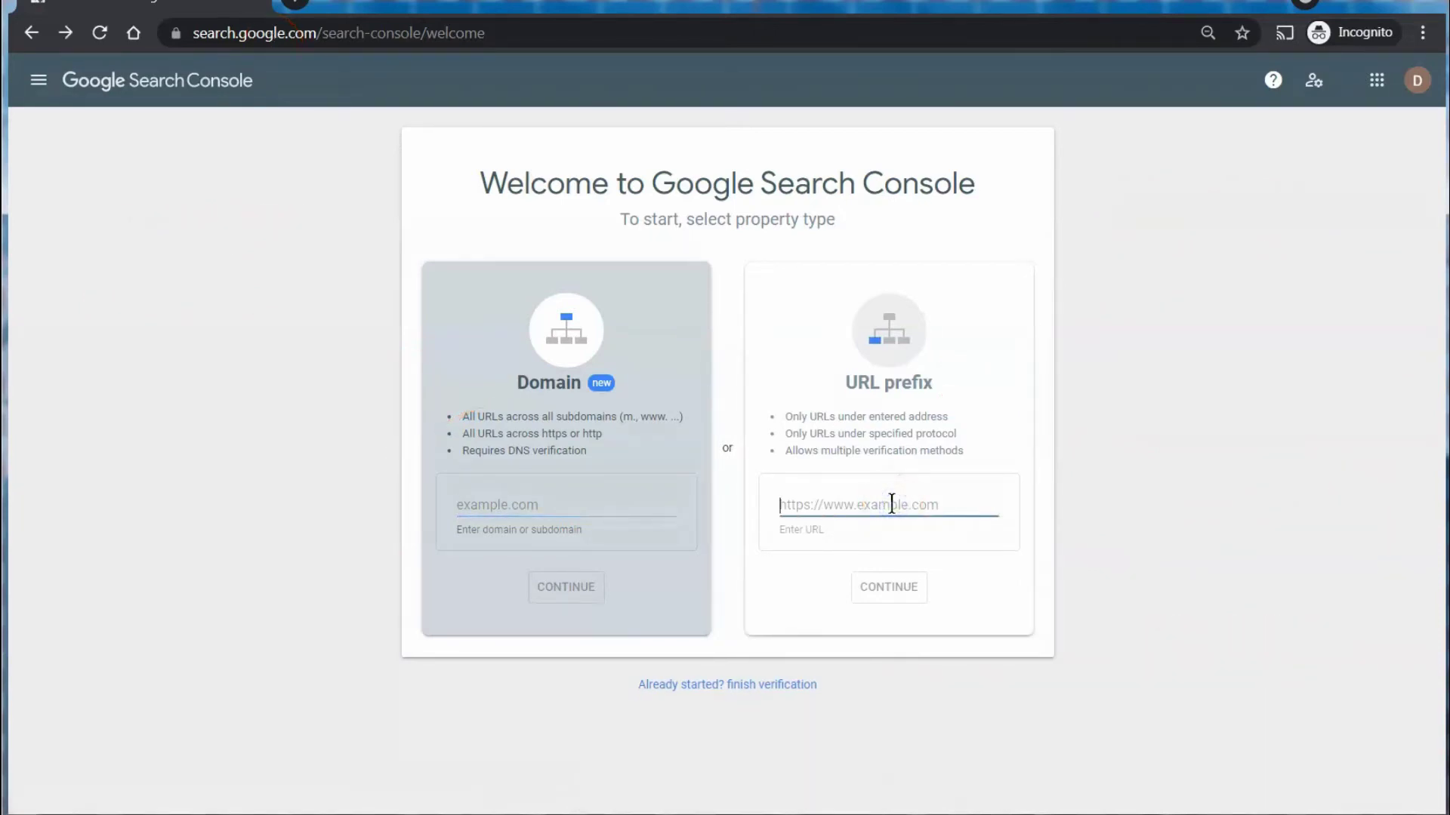
{"action": "type", "text": "https://e"}
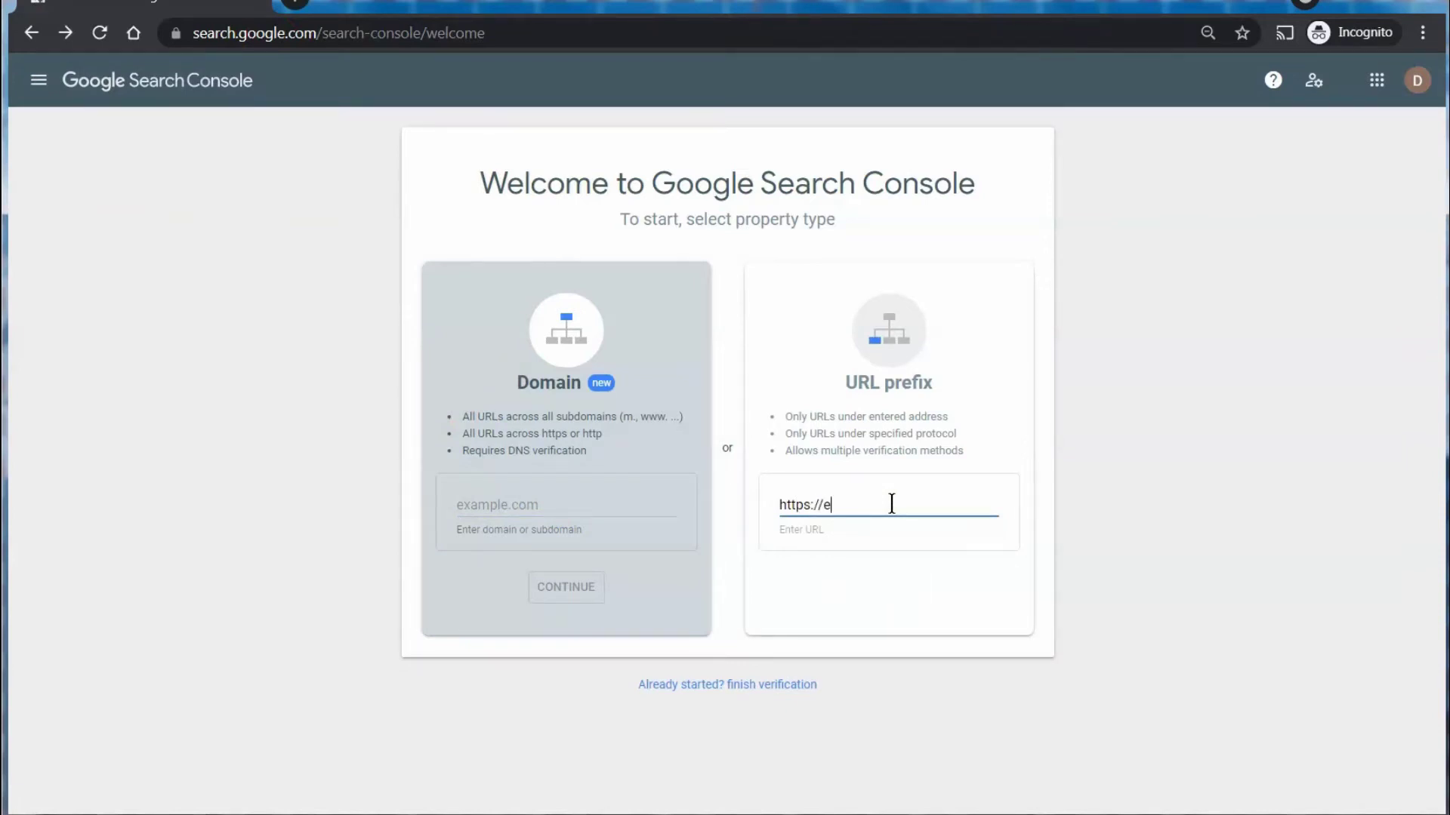
{"action": "type", "text": "newsnitely"}
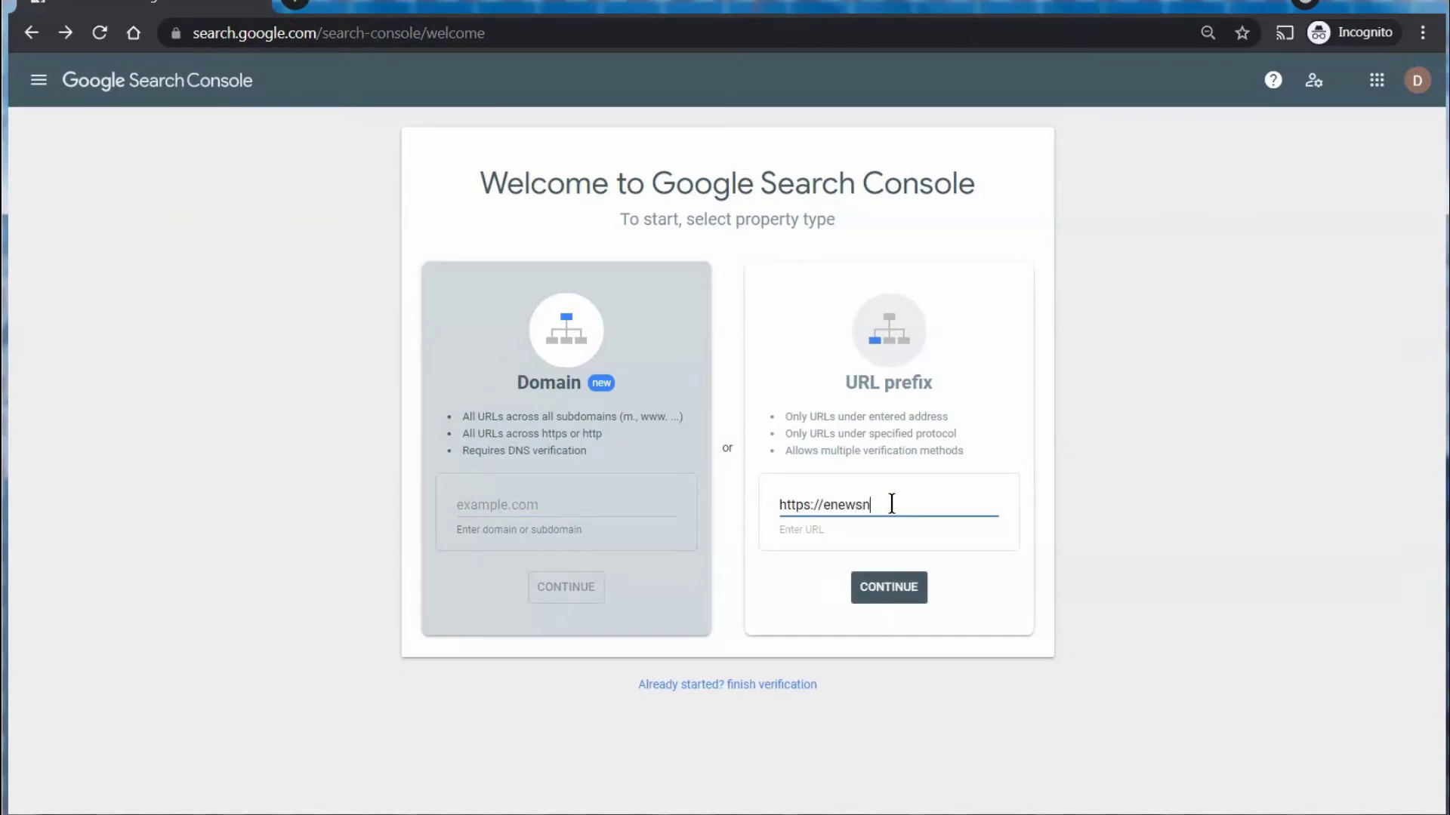
{"action": "type", "text": ".com"}
{"action": "left_click", "coordinate": [899, 581]}
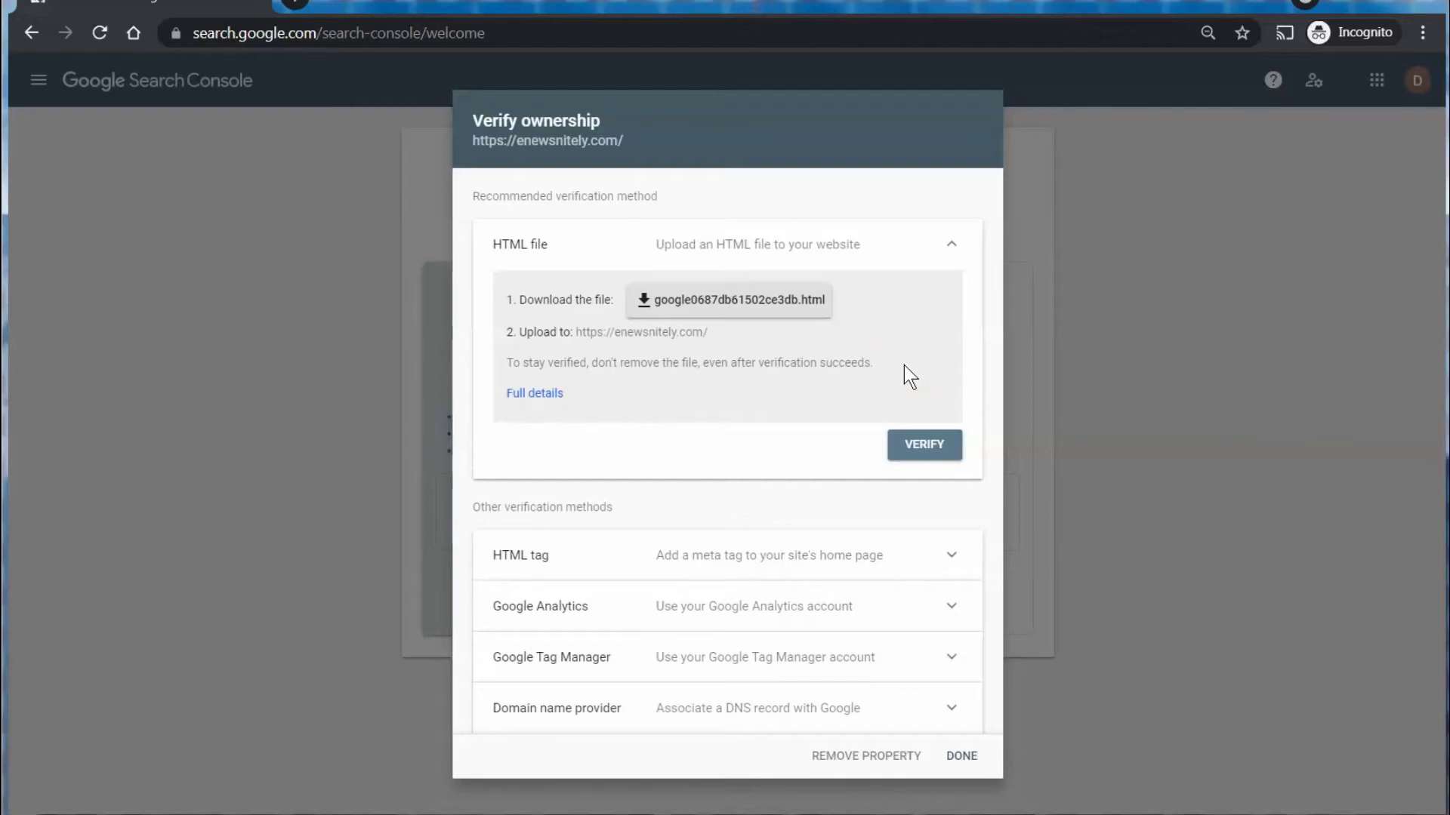
{"action": "left_click", "coordinate": [904, 374]}
{"action": "left_click", "coordinate": [842, 479]}
{"action": "left_click_drag", "start_coordinate": [804, 612], "coordinate": [962, 763]}
Dismiss the URL-prefix verification options and submit enewsnitely.com as a Domain property
{"action": "left_click", "coordinate": [961, 756]}
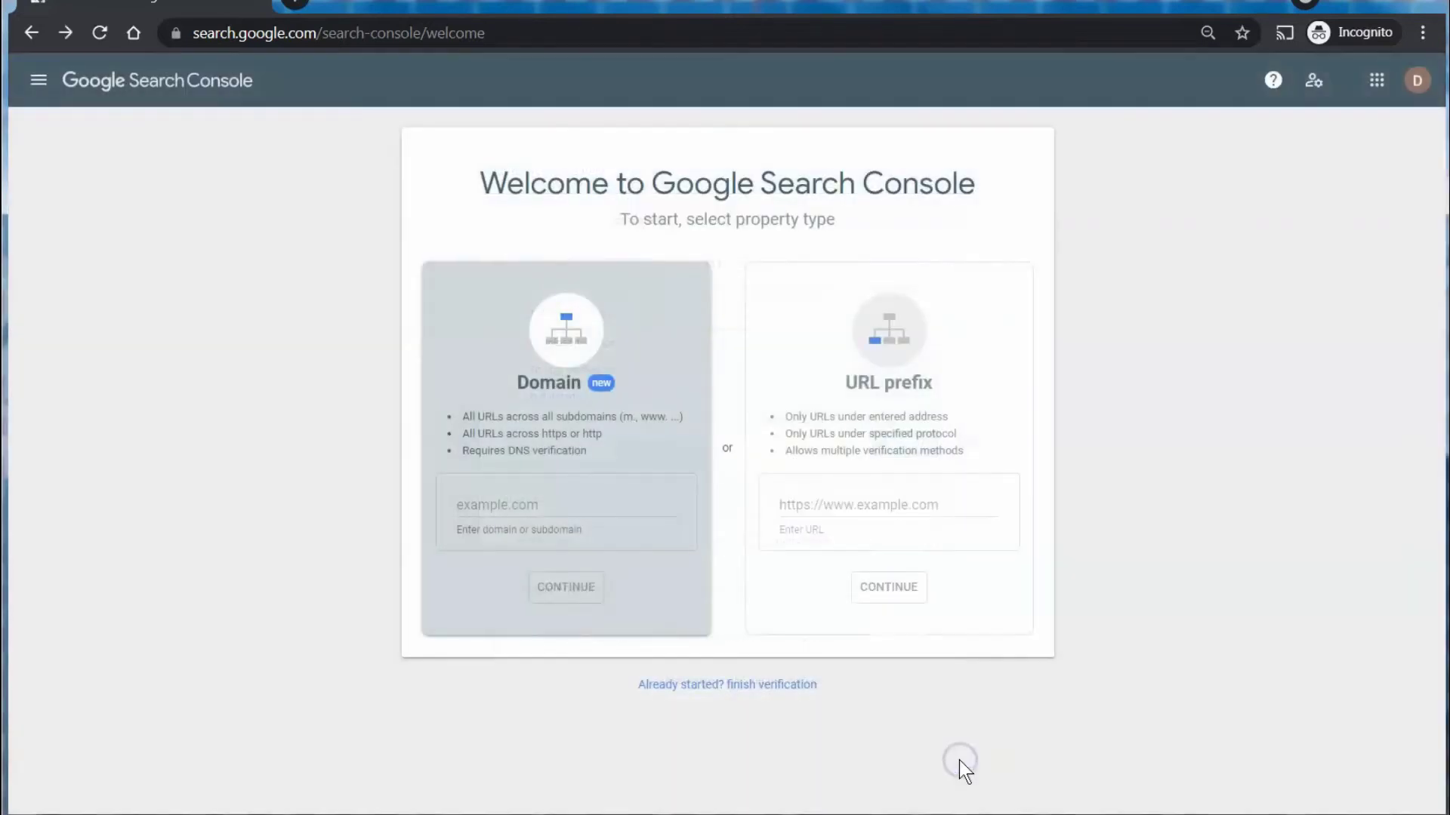
{"action": "left_click", "coordinate": [270, 45]}
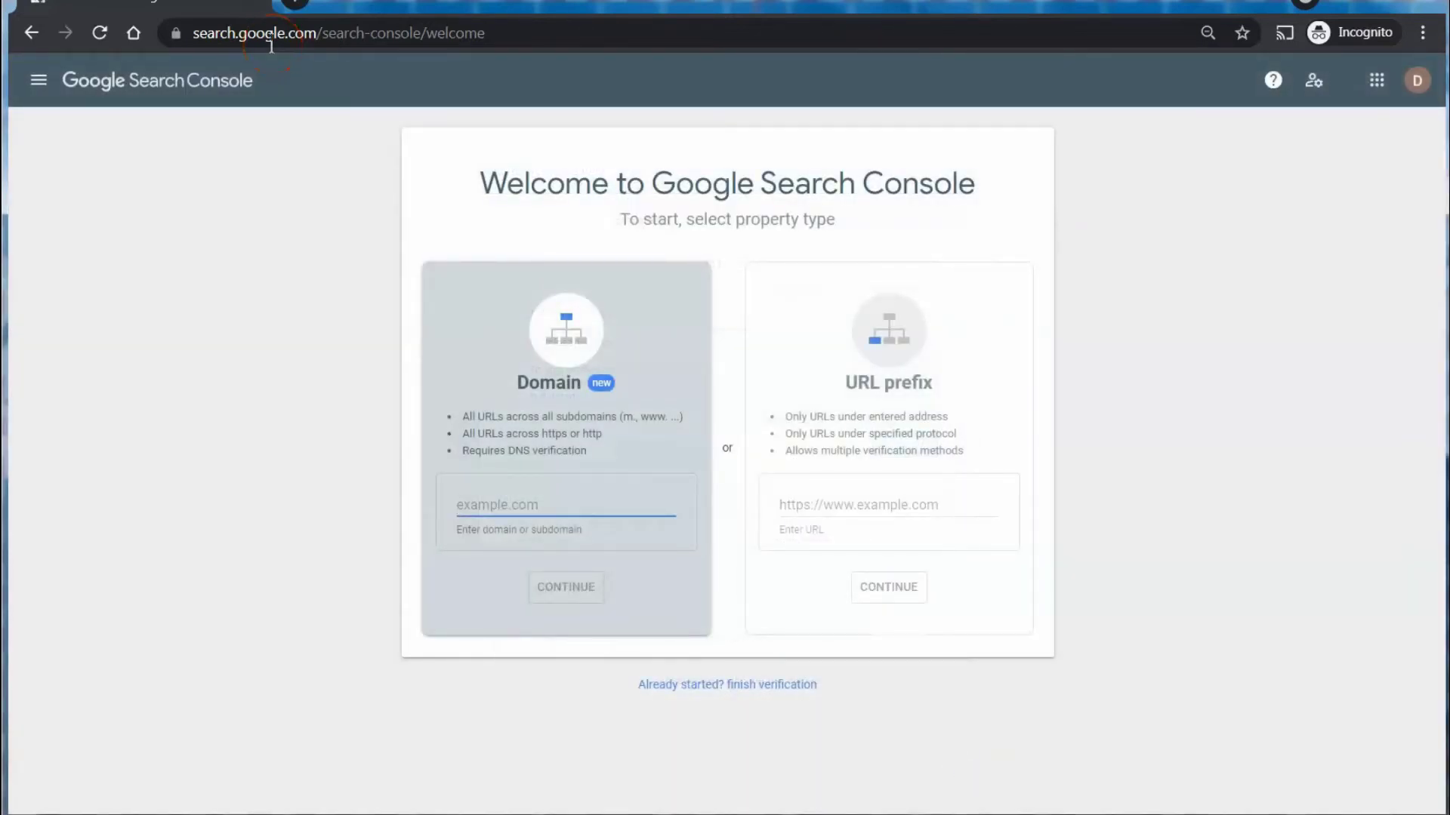
{"action": "type", "text": "enew"}
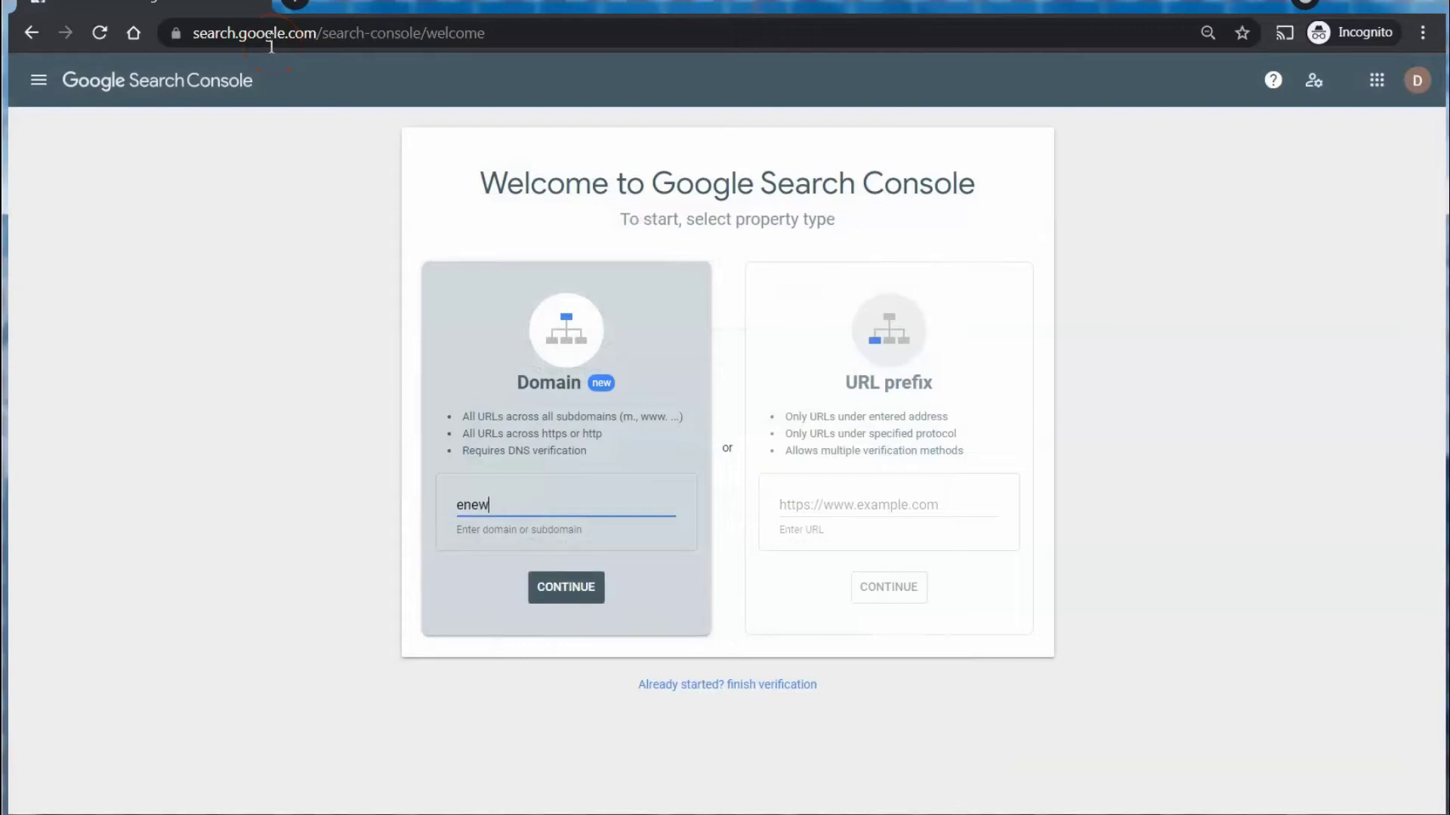
{"action": "type", "text": "snitely.com"}
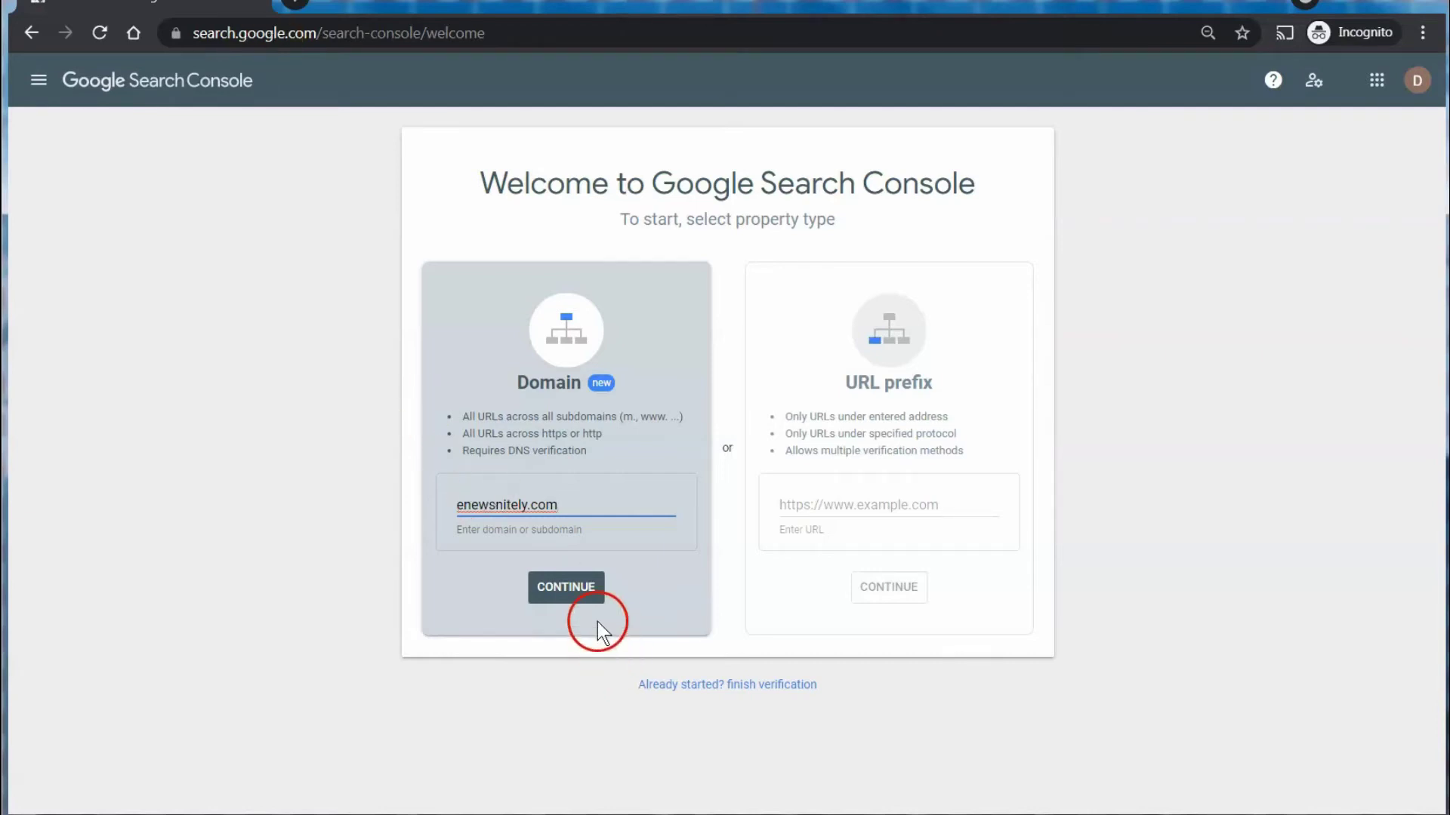
{"action": "left_click", "coordinate": [593, 602]}
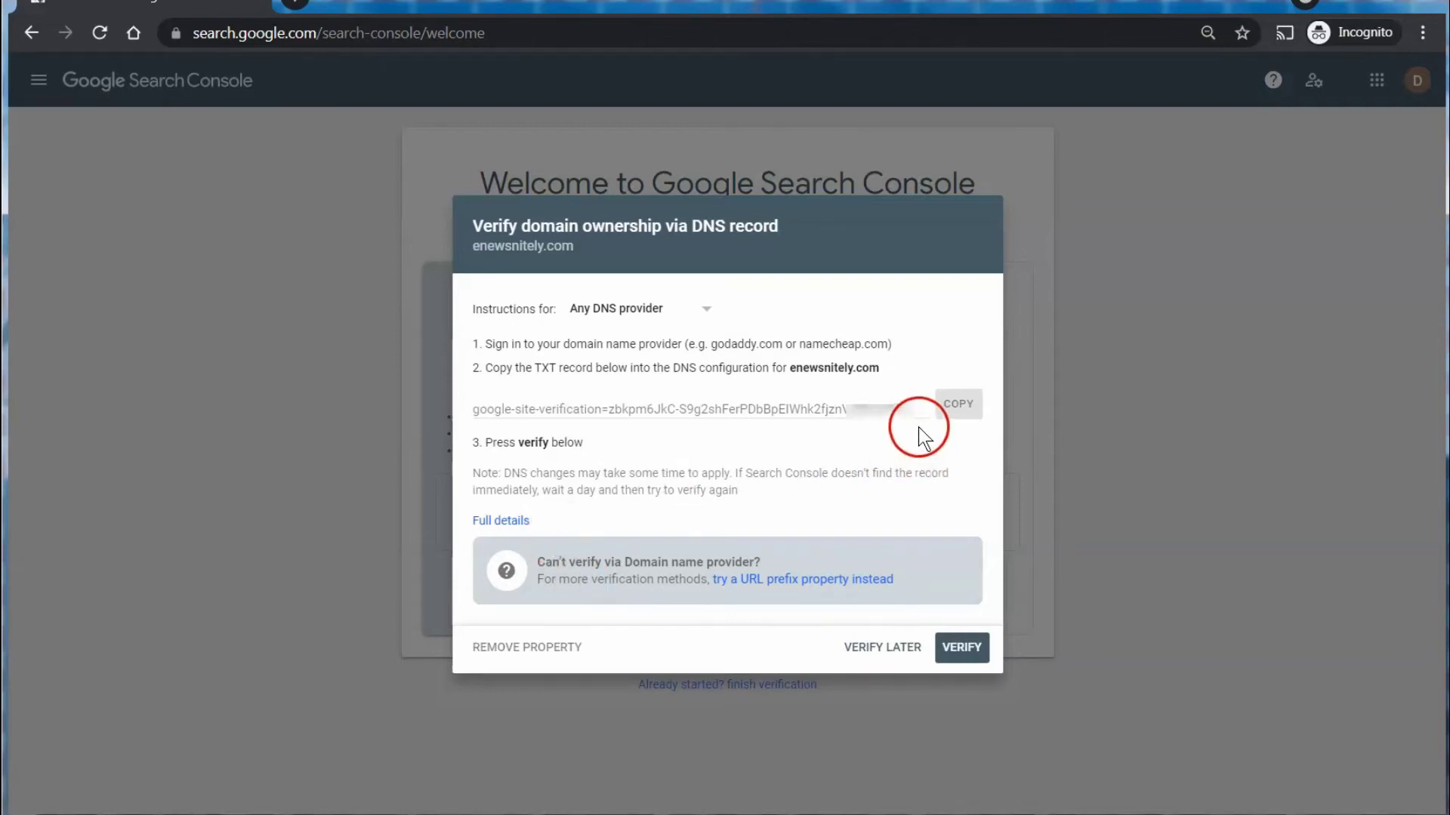
Copy the google-site-verification TXT record and browse the DNS provider instruction choices
{"action": "left_click", "coordinate": [961, 406]}
{"action": "left_click", "coordinate": [708, 314]}
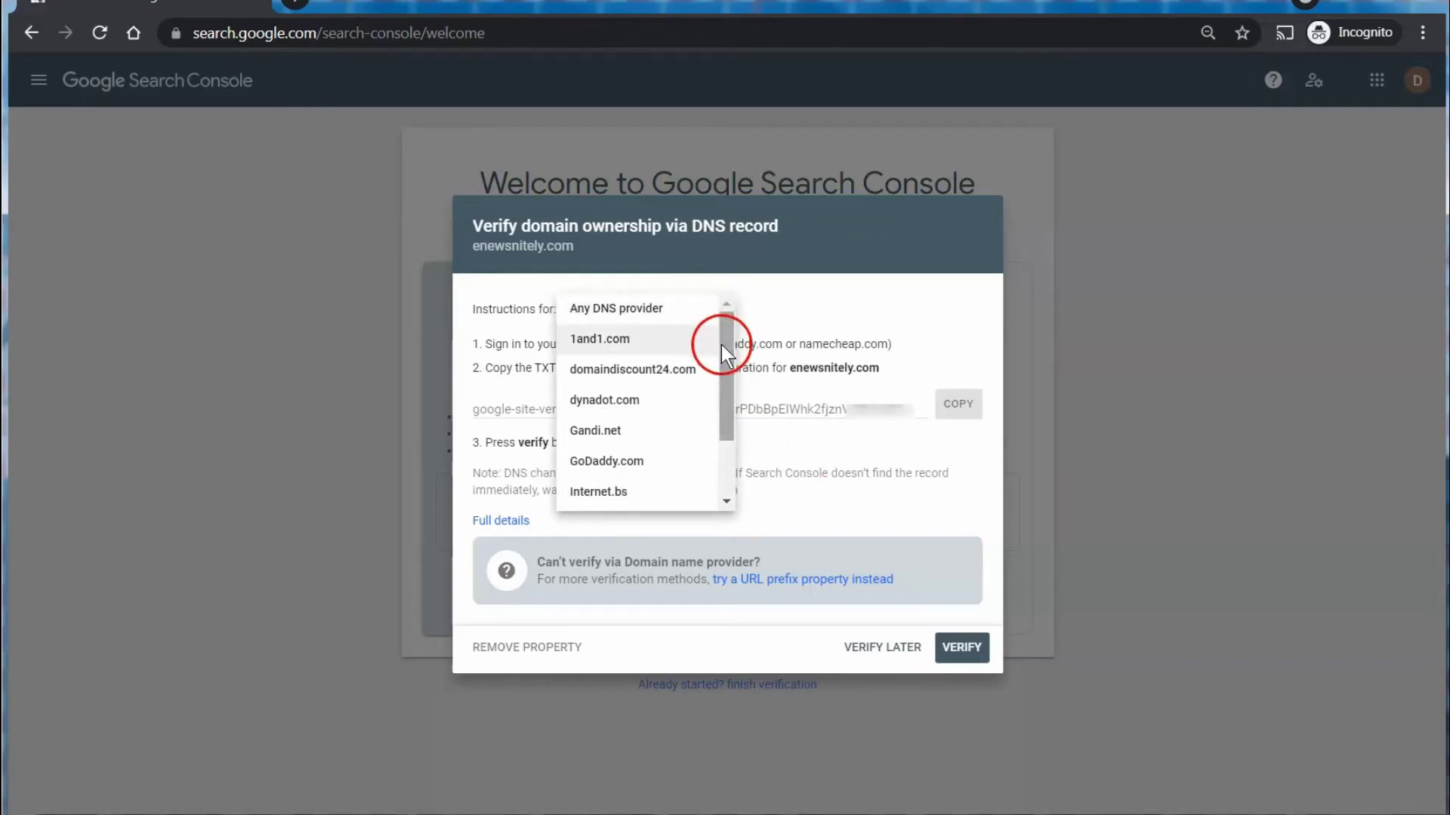
{"action": "left_click_drag", "start_coordinate": [722, 344], "coordinate": [731, 305]}
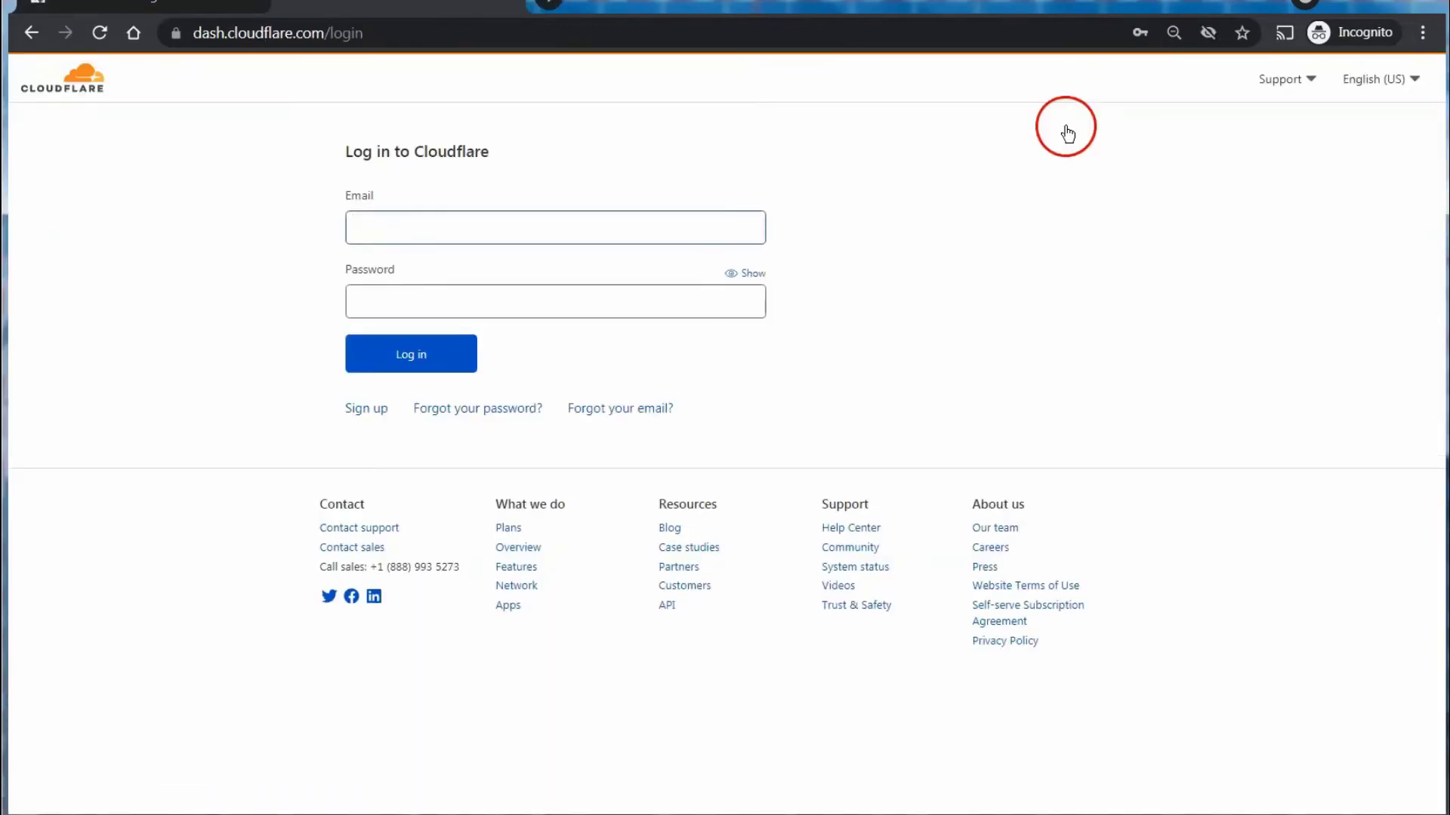
Log in to Cloudflare using the saved autofill credentials
{"action": "type", "text": "inf"}
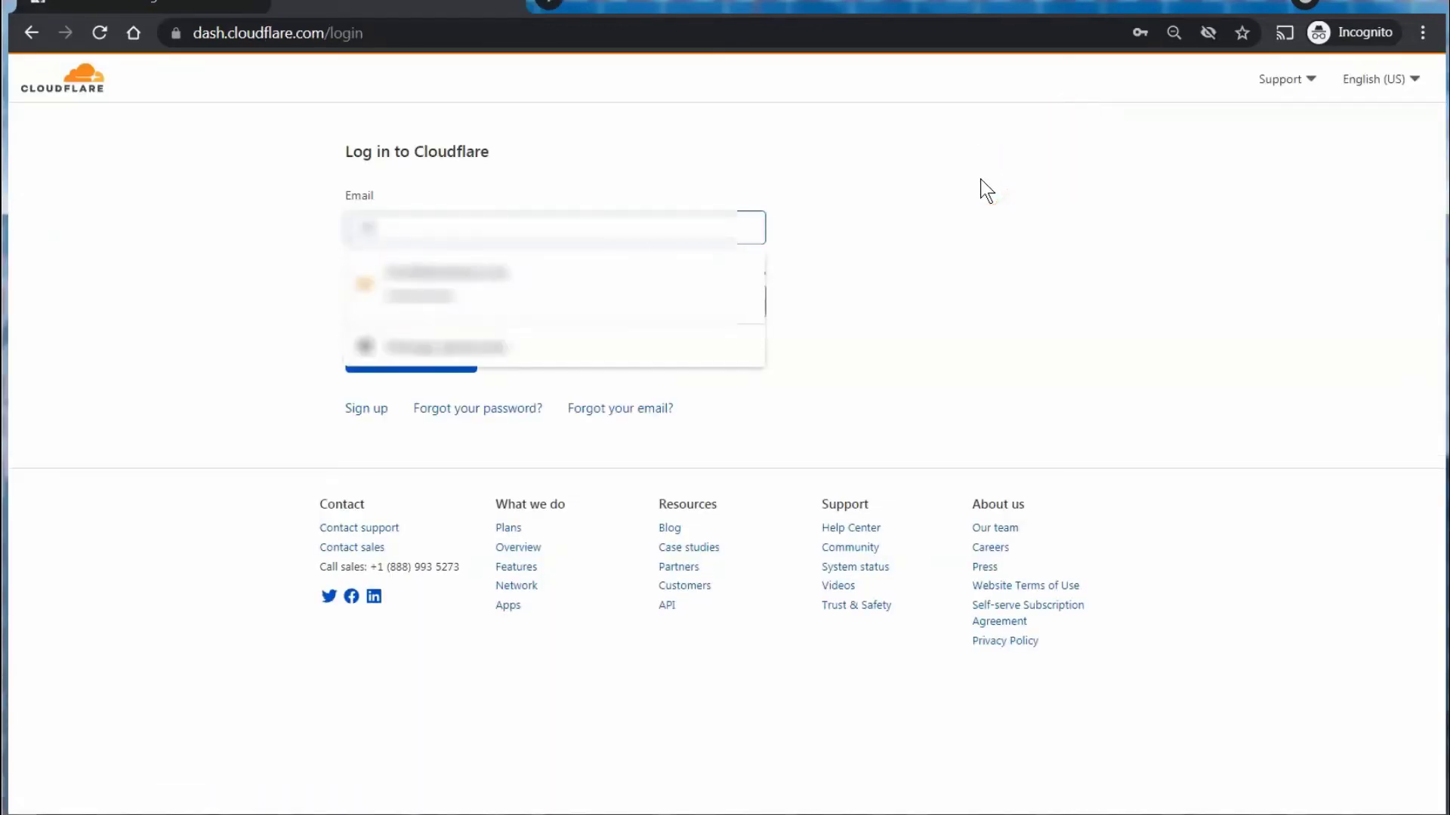
{"action": "left_click", "coordinate": [679, 275]}
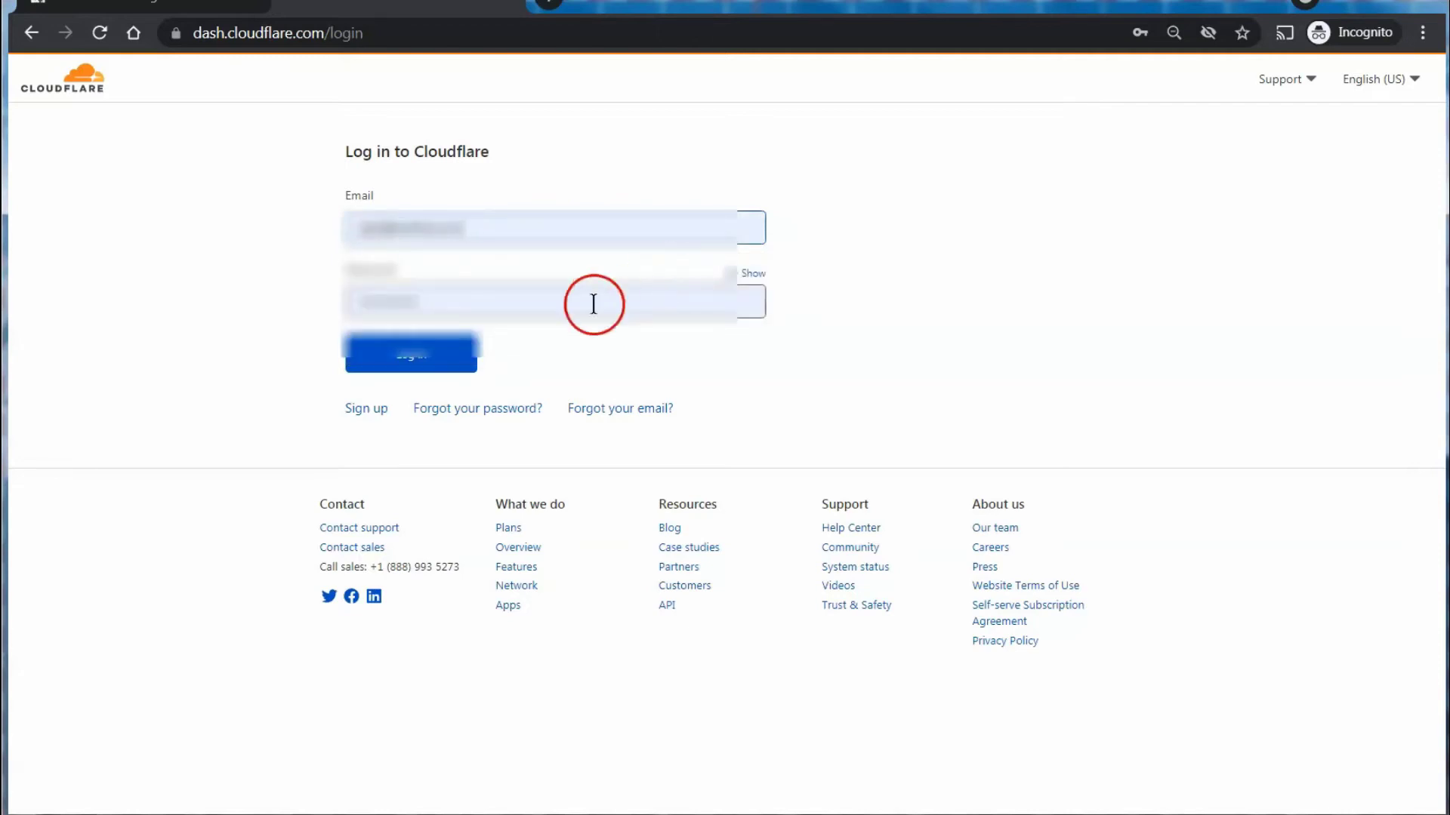
{"action": "left_click", "coordinate": [438, 355]}
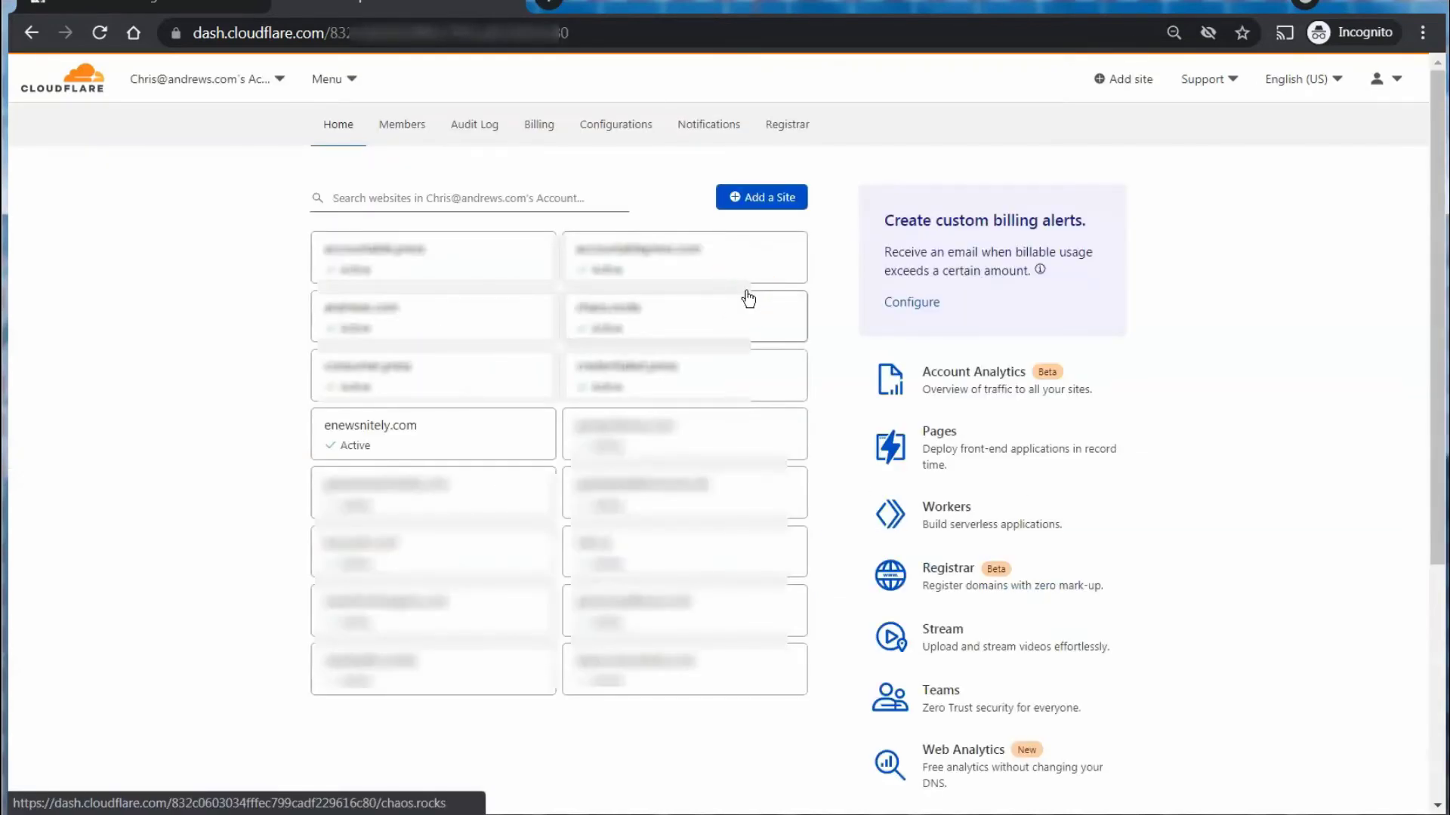
Open the enewsnitely.com site overview from the Cloudflare dashboard
{"action": "left_click", "coordinate": [738, 297]}
{"action": "left_click", "coordinate": [631, 315]}
{"action": "left_click", "coordinate": [629, 384]}
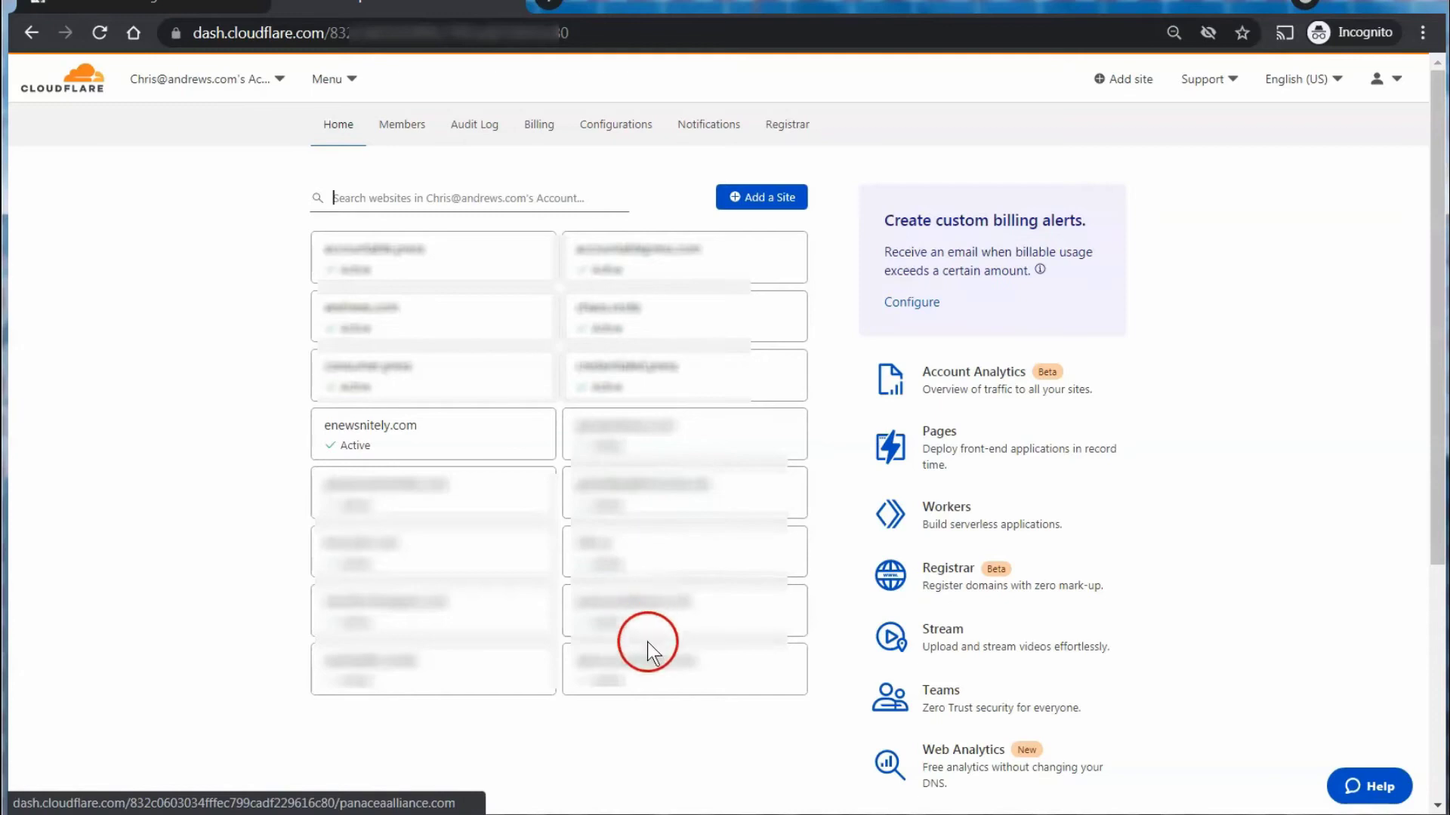
{"action": "left_click", "coordinate": [401, 455]}
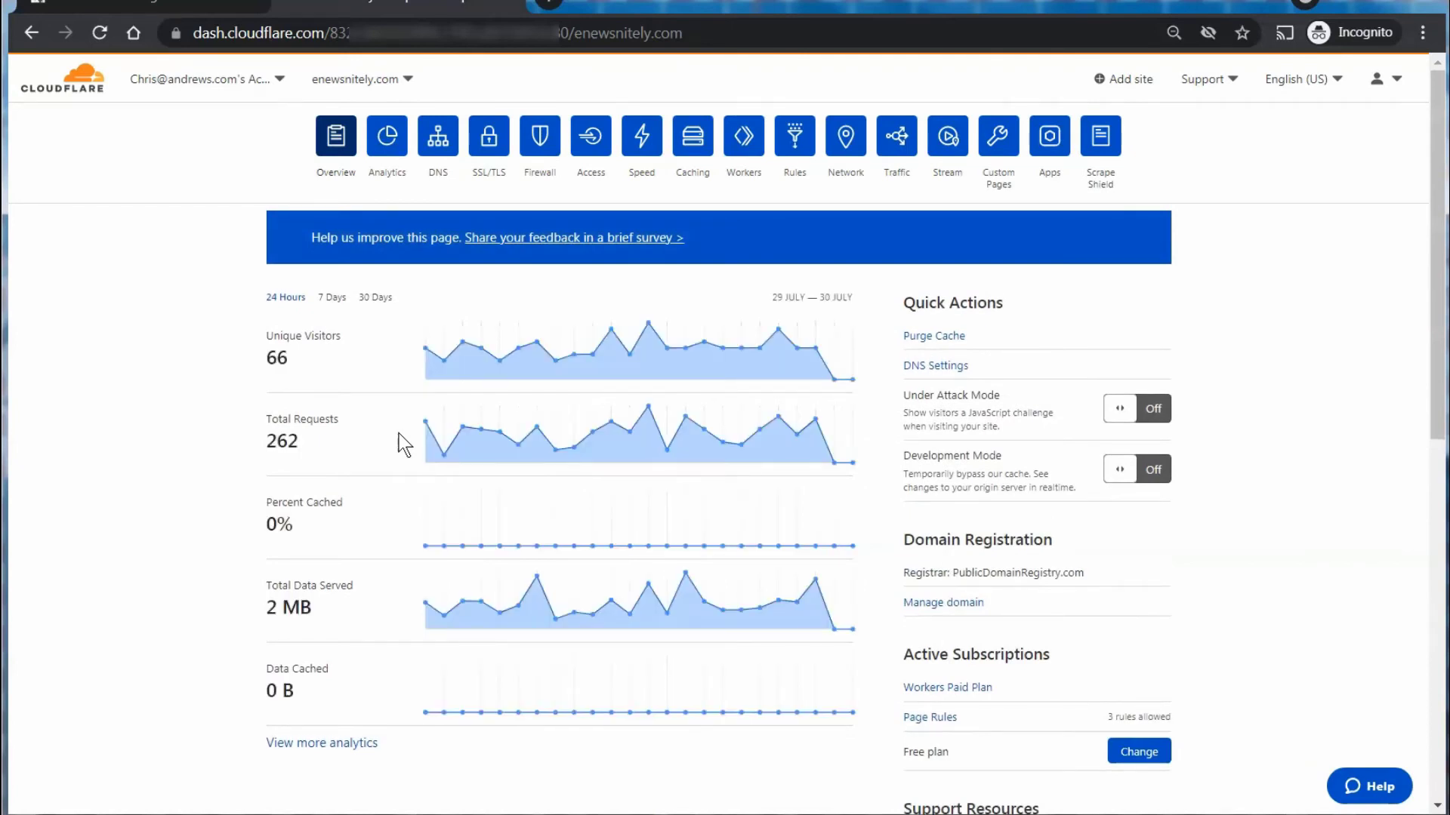
Go to the enewsnitely.com DNS records and start a new record
{"action": "left_click", "coordinate": [434, 161]}
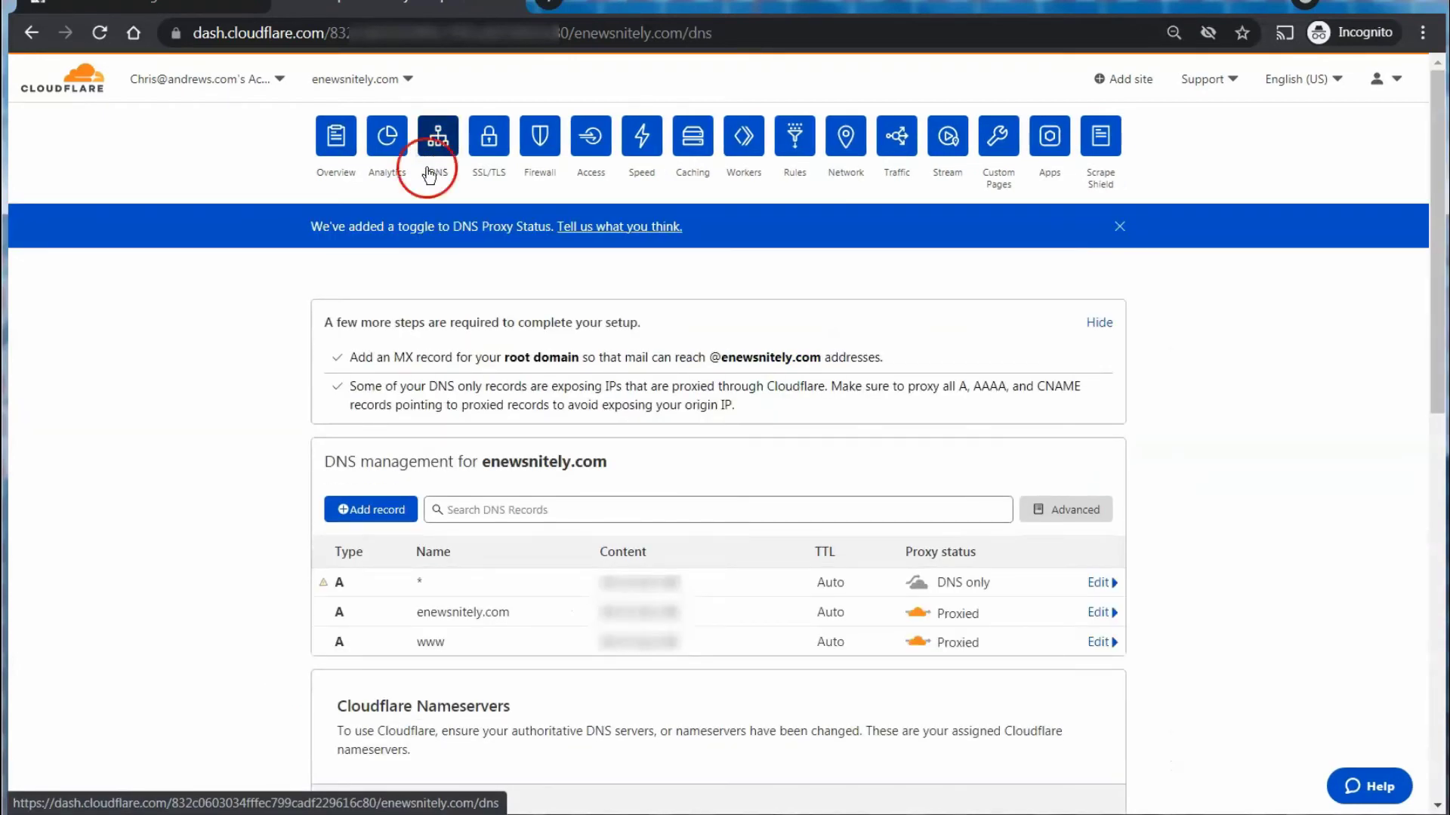
{"action": "left_click", "coordinate": [523, 502]}
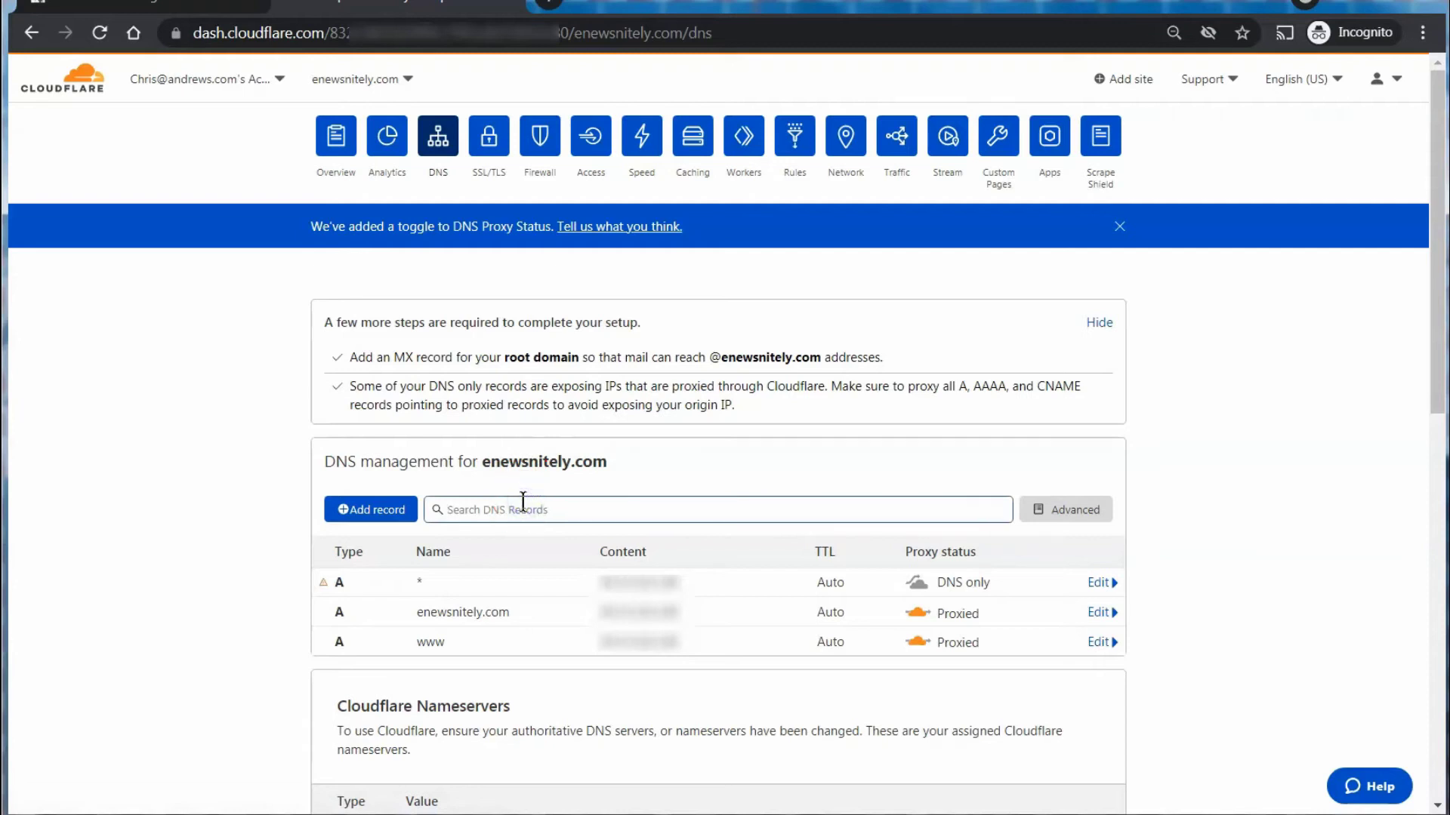
{"action": "left_click", "coordinate": [397, 511]}
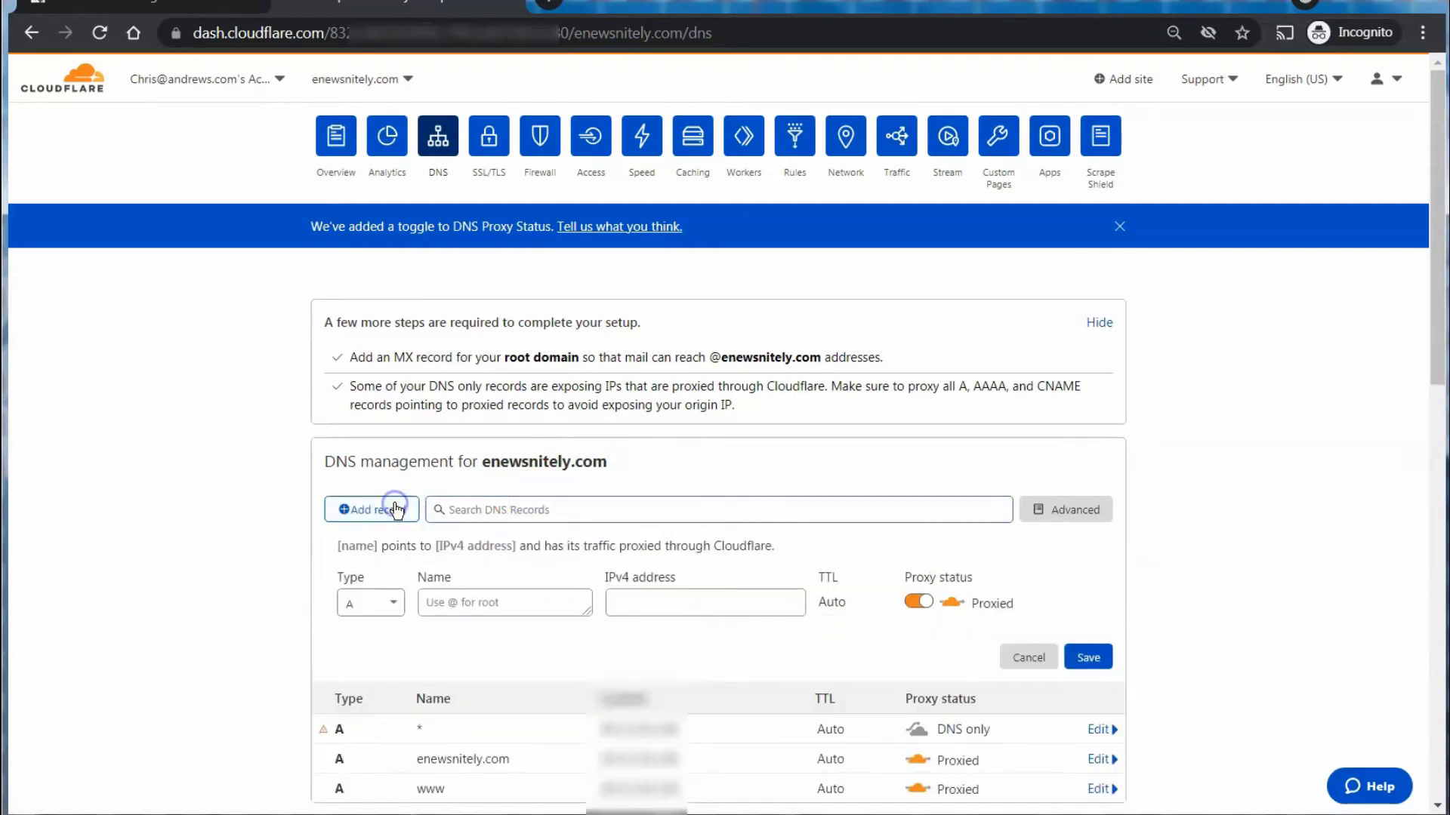
Make it a TXT record named @ with the Google verification token as content
{"action": "left_click", "coordinate": [382, 601]}
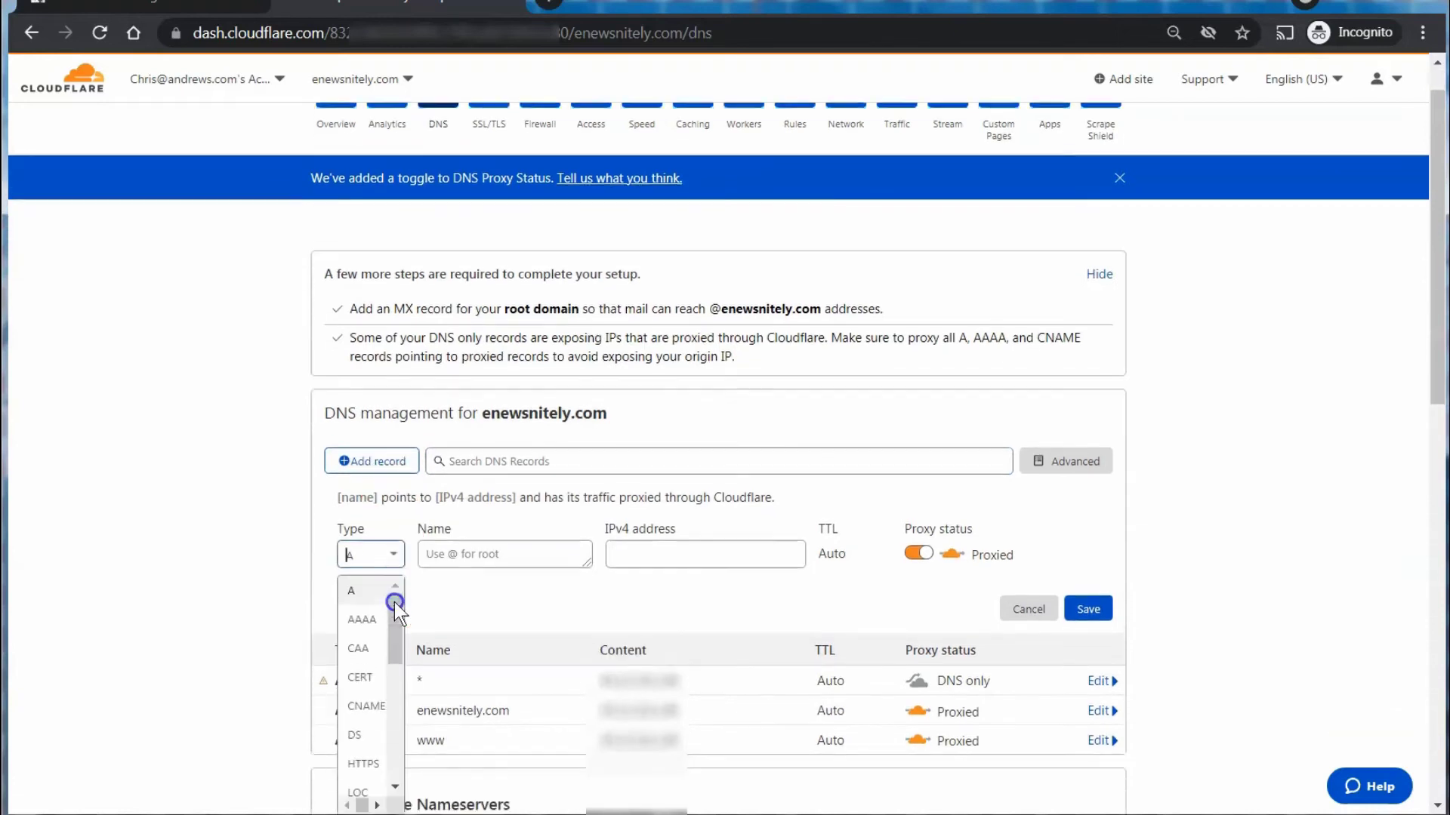
{"action": "left_click_drag", "start_coordinate": [394, 605], "coordinate": [395, 721]}
{"action": "left_click", "coordinate": [372, 745]}
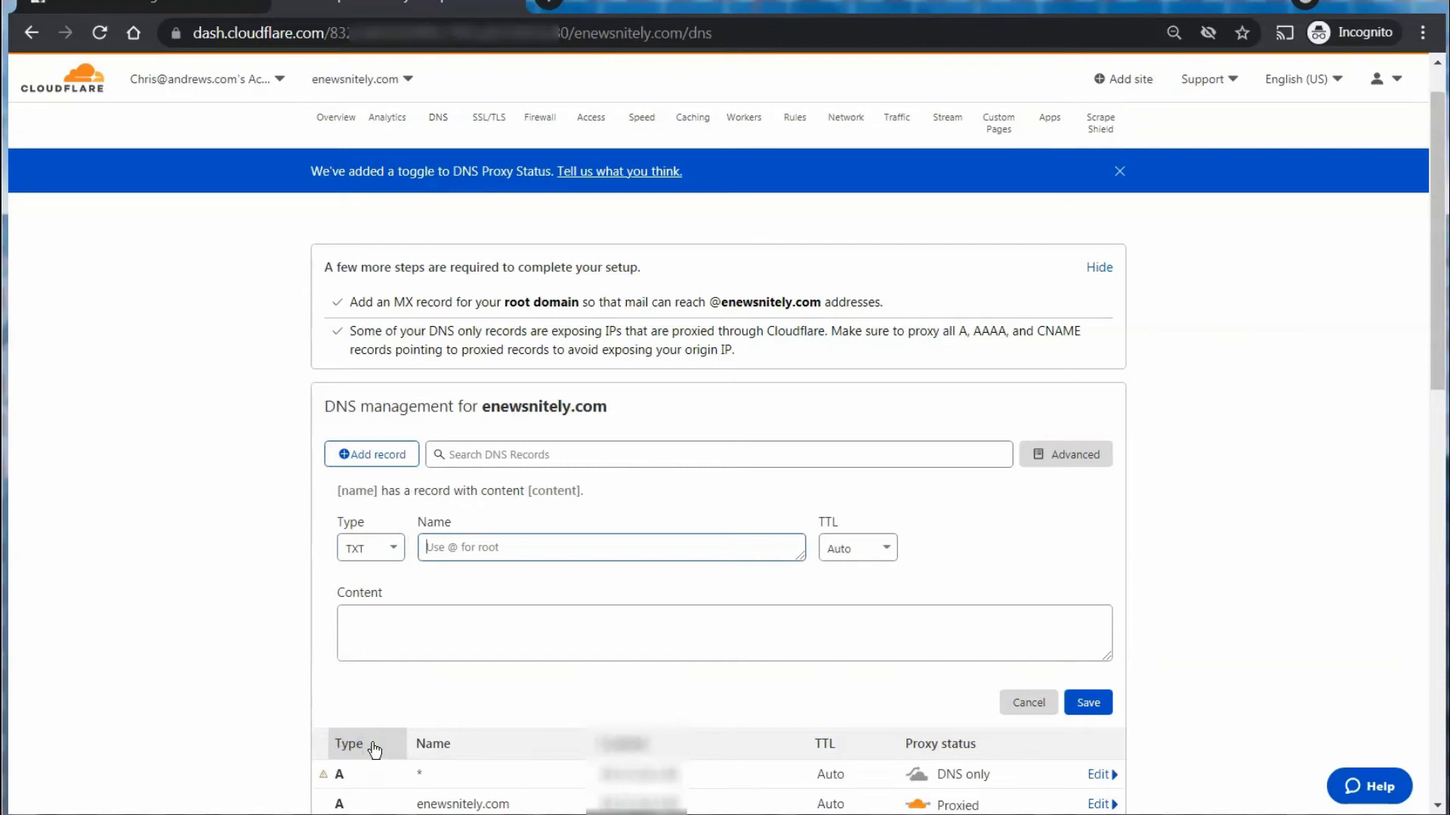
{"action": "type", "text": "@"}
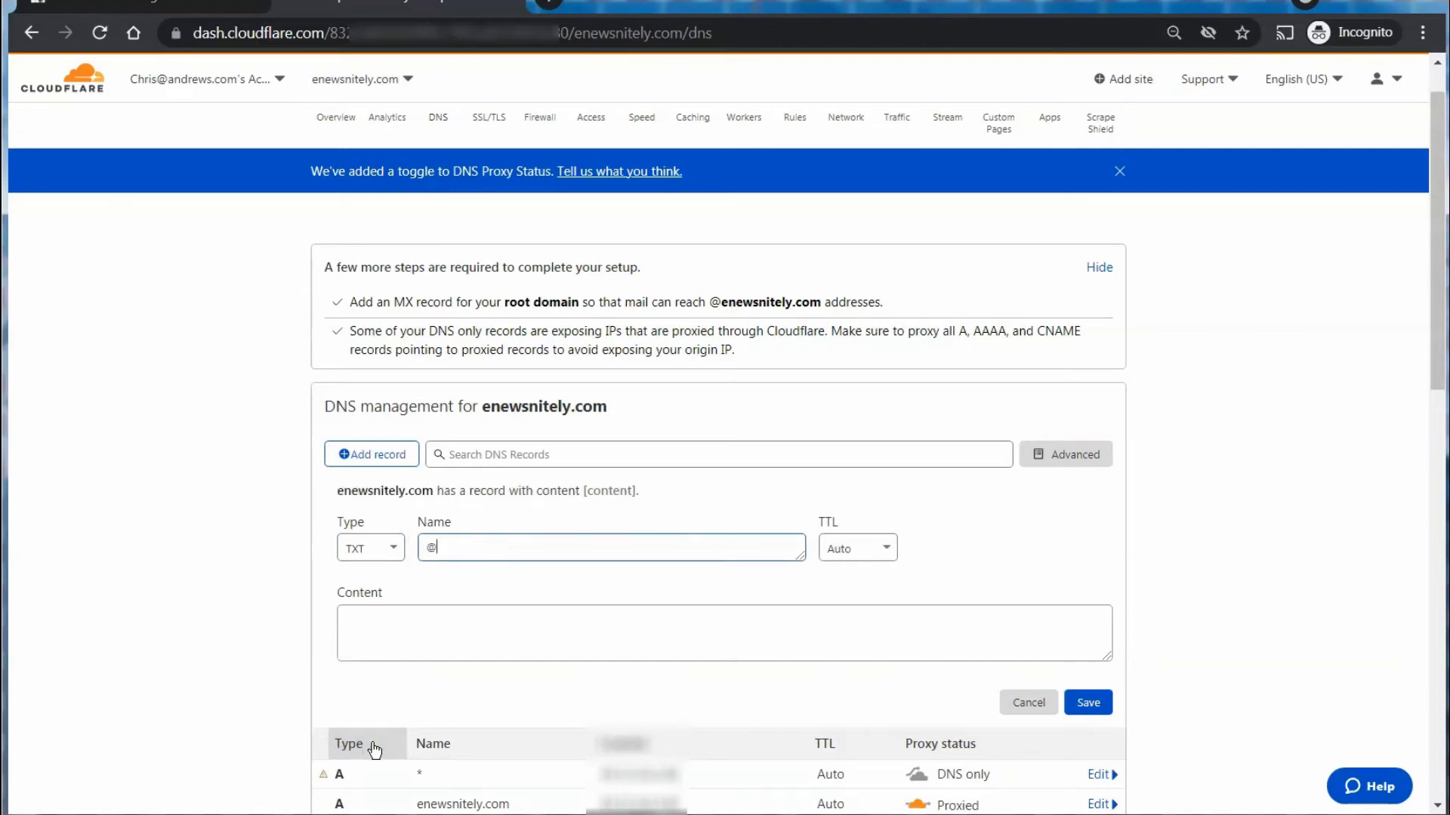
{"action": "left_click", "coordinate": [453, 620]}
{"action": "key", "text": "ctrl+v"}
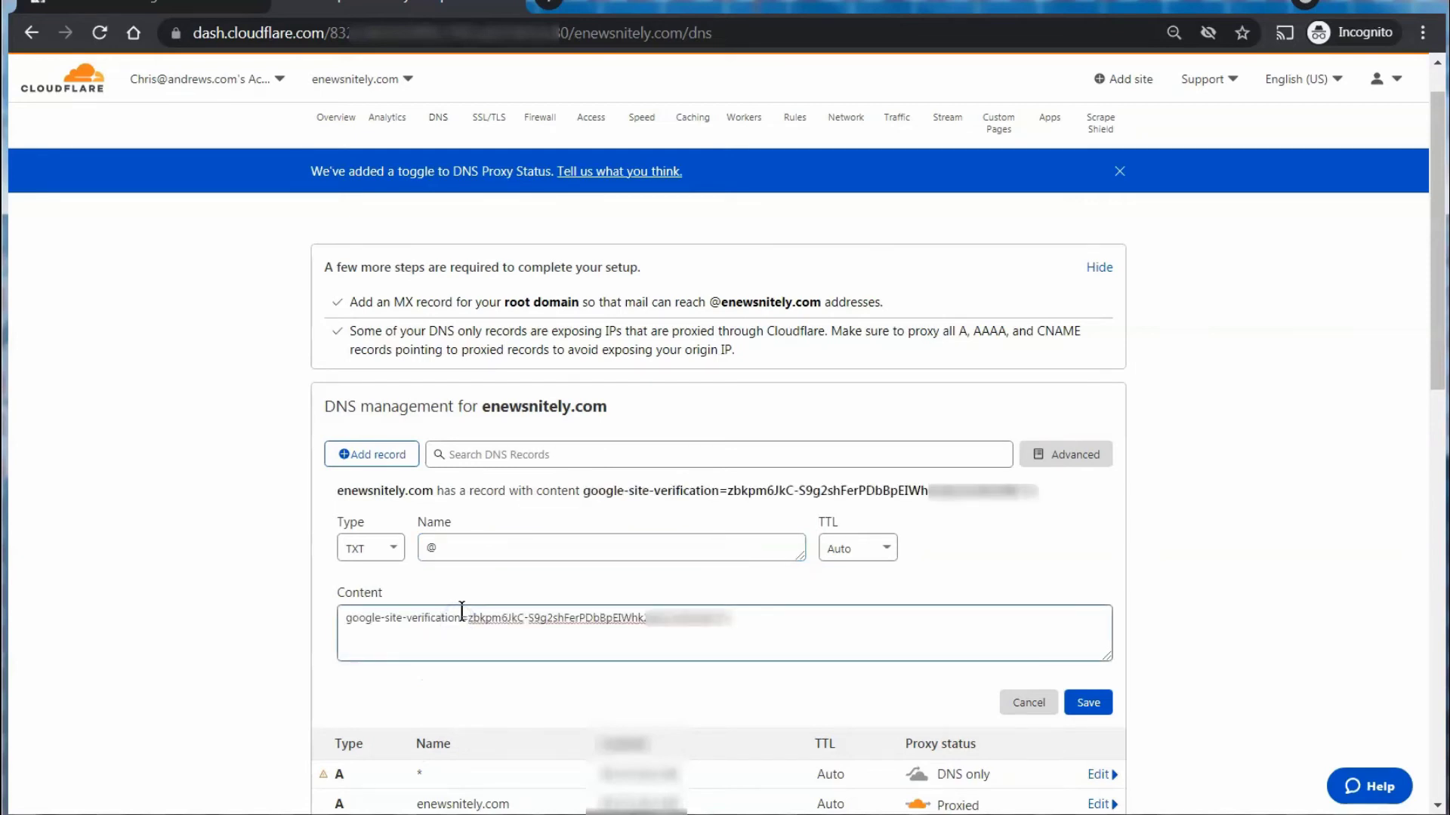
{"action": "left_click", "coordinate": [1167, 537]}
{"action": "left_click", "coordinate": [1193, 662]}
Save the TXT record and return to the Search Console verification dialog
{"action": "left_click", "coordinate": [1100, 703]}
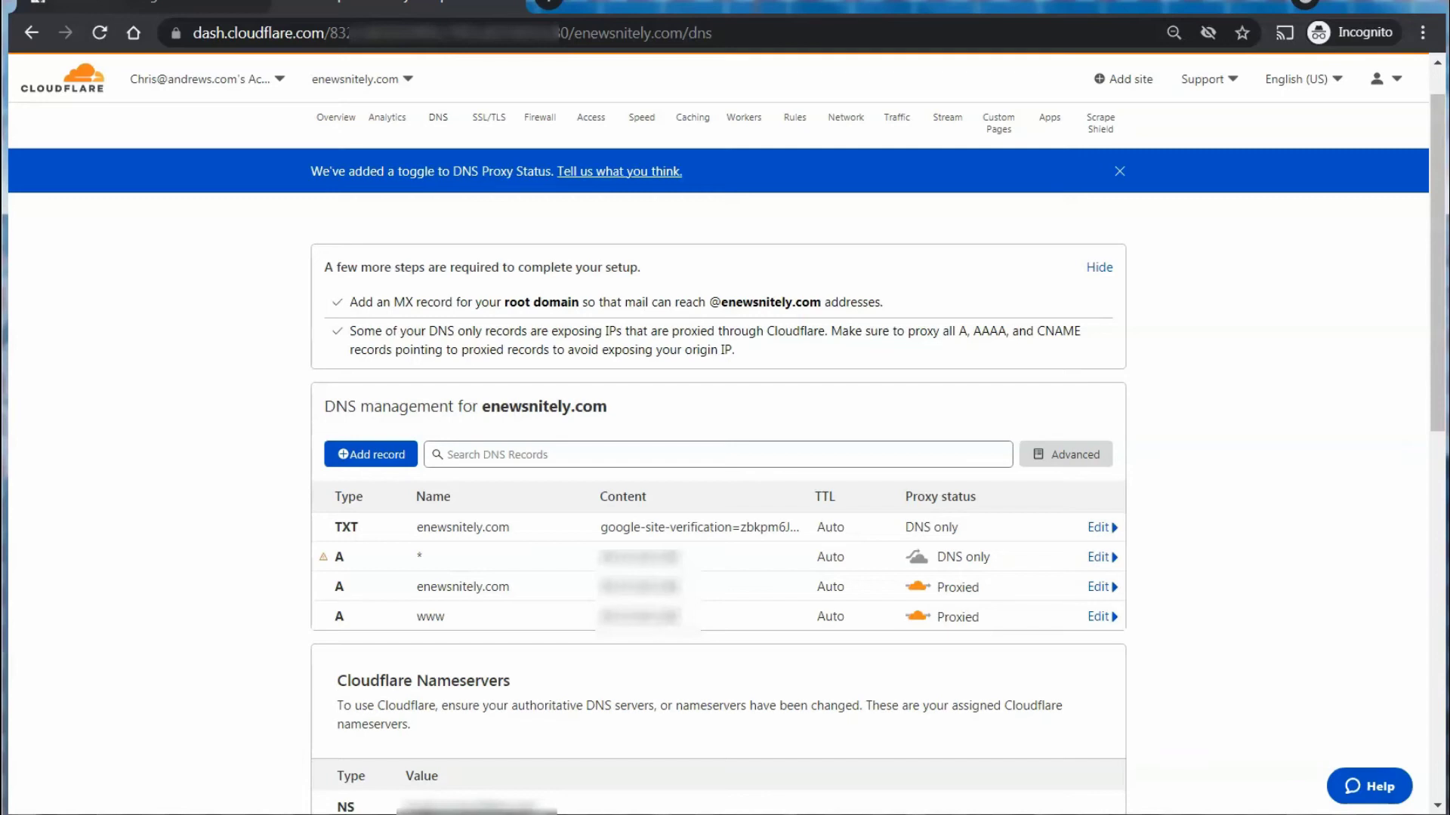
{"action": "key", "text": "ctrl+shift+Tab"}
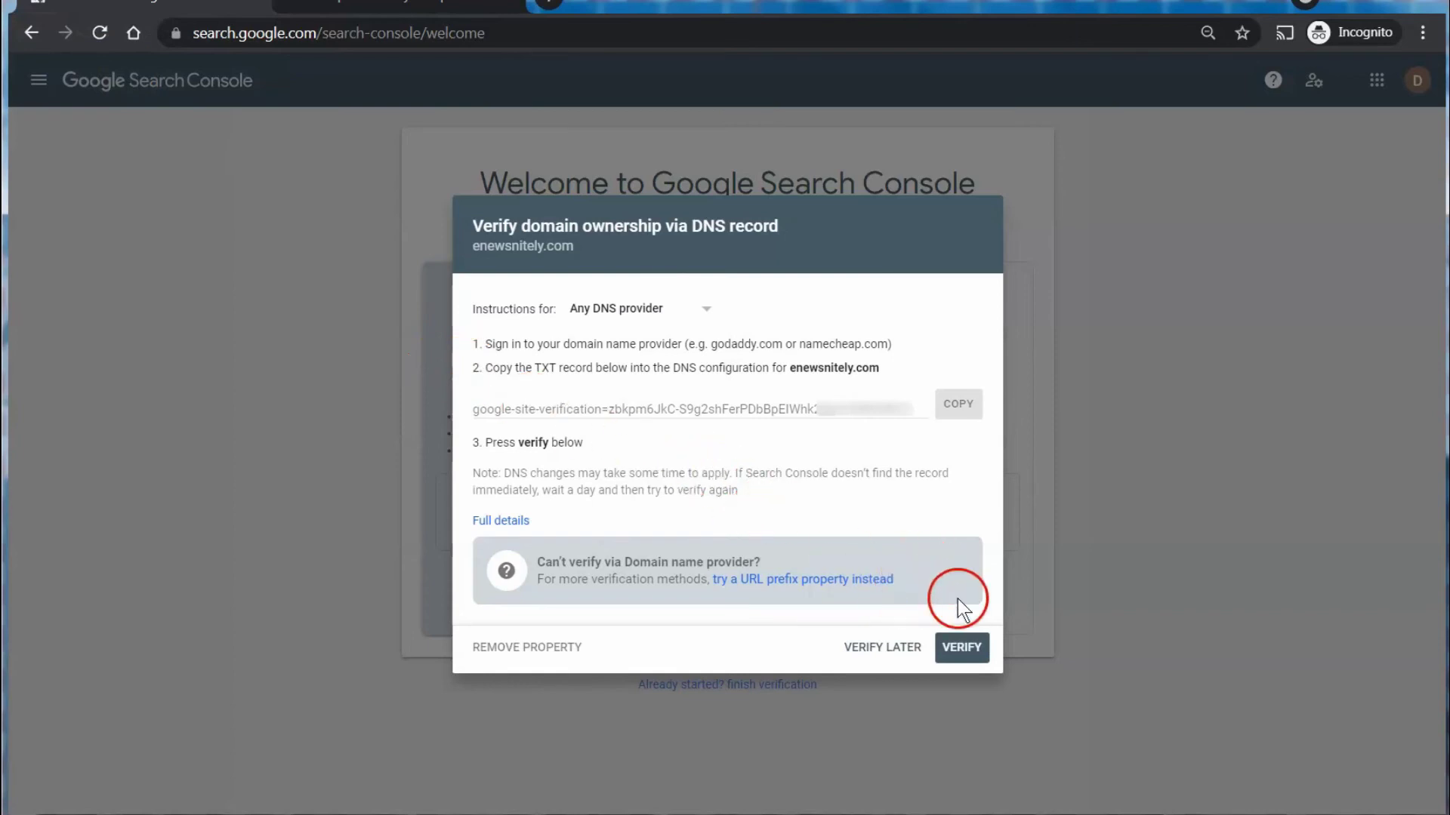
Verify ownership of enewsnitely.com and go to the new Domain property
{"action": "left_click", "coordinate": [961, 648]}
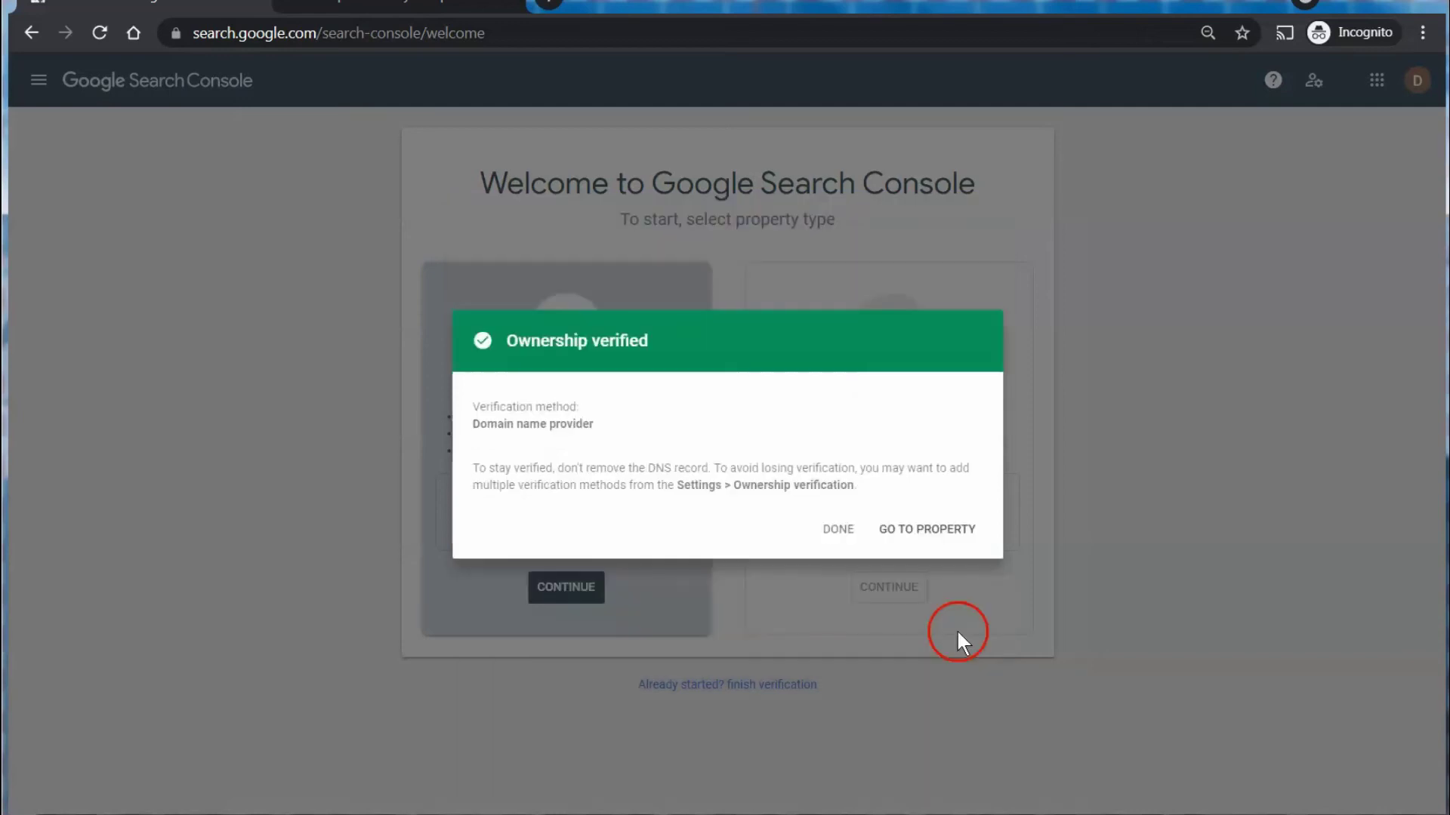
{"action": "left_click", "coordinate": [943, 533]}
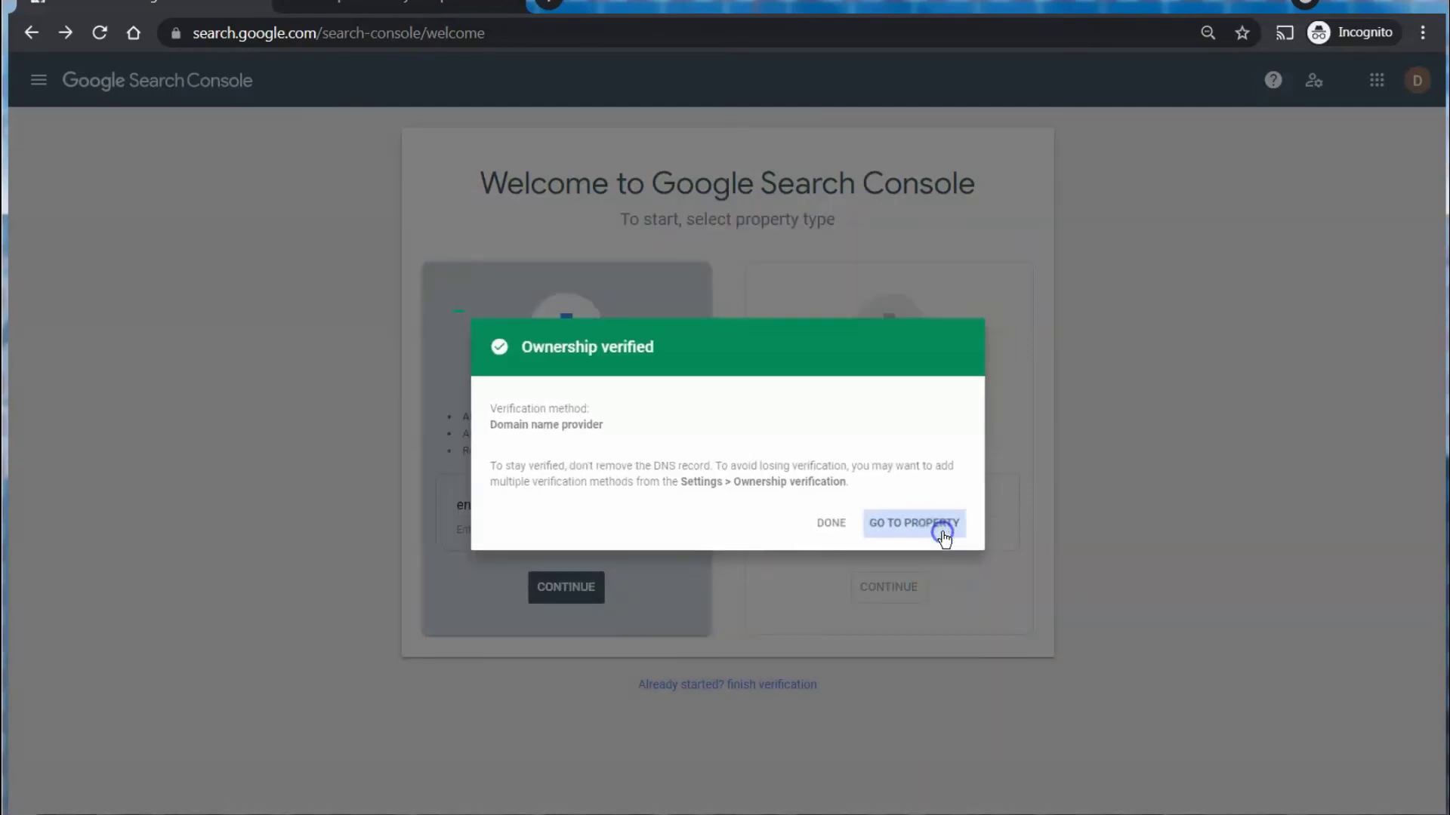